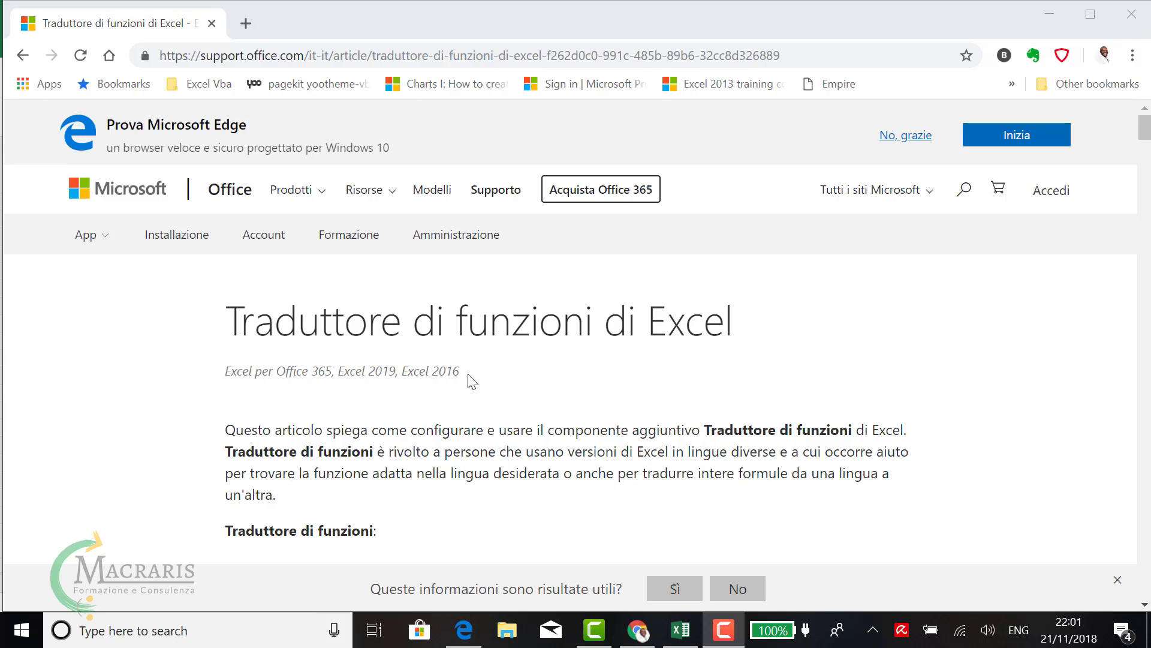
# Step: Read down to the Function Translator article's setup section, then bring up the Excel workbook Cartel1
pyautogui.scroll(-2, 471, 380)
pyautogui.scroll(-4, 472, 381)
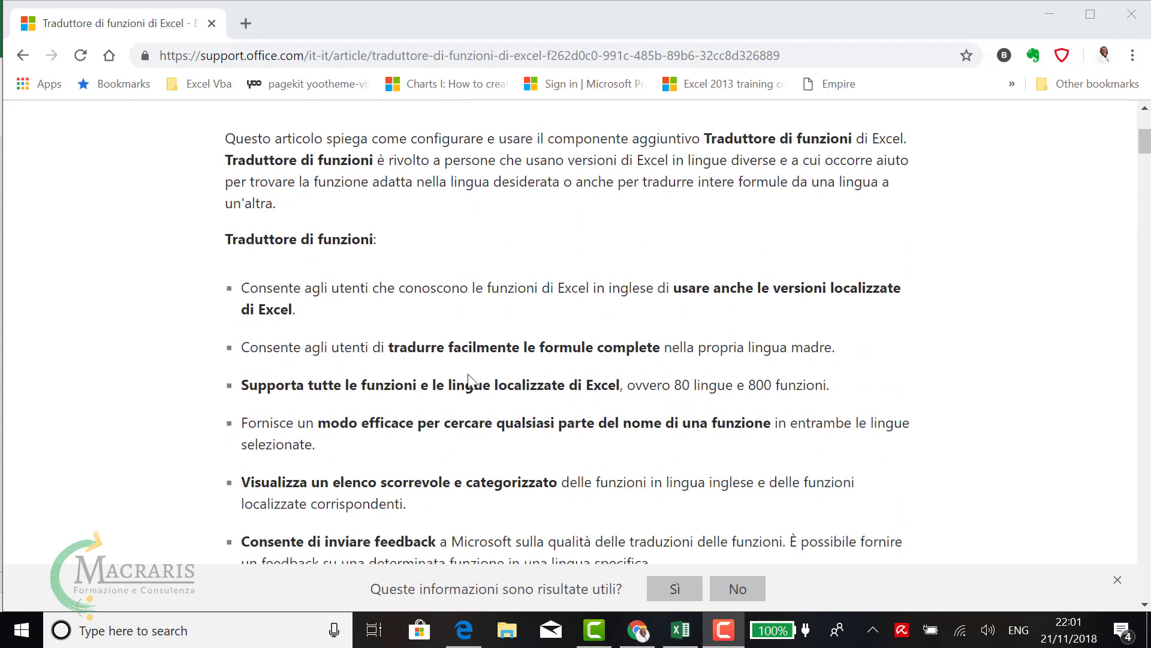
pyautogui.scroll(-6, 471, 381)
pyautogui.scroll(-4, 471, 381)
pyautogui.scroll(-4, 471, 381)
pyautogui.scroll(-3, 472, 381)
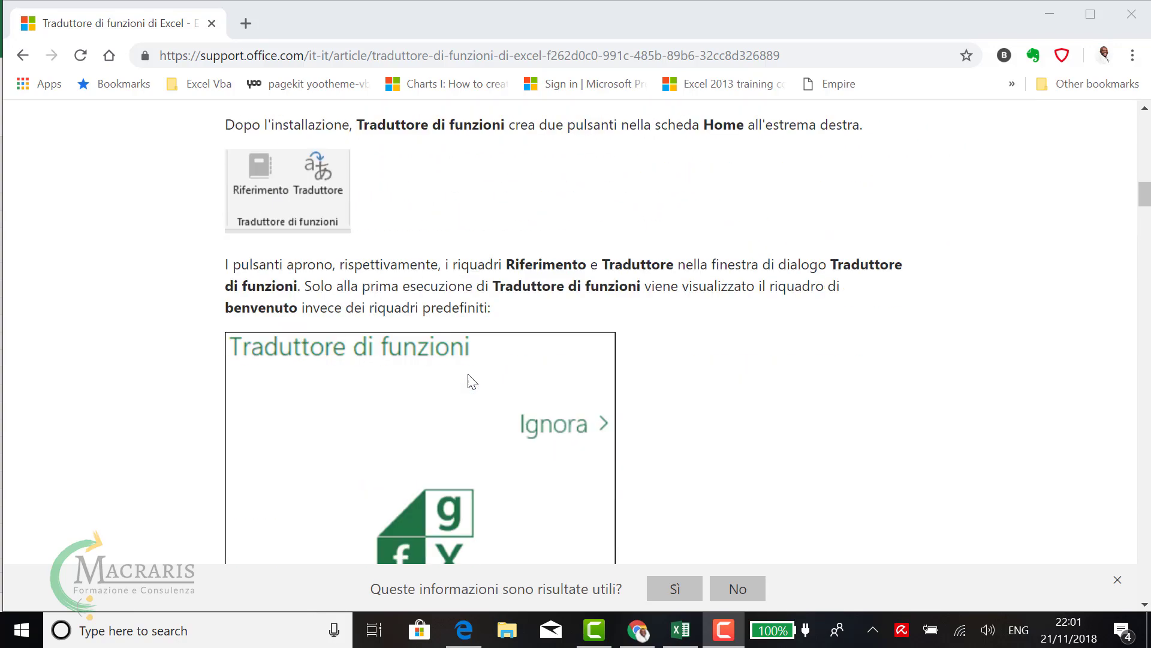
pyautogui.scroll(-5, 471, 381)
pyautogui.scroll(-6, 471, 381)
pyautogui.scroll(-2, 472, 381)
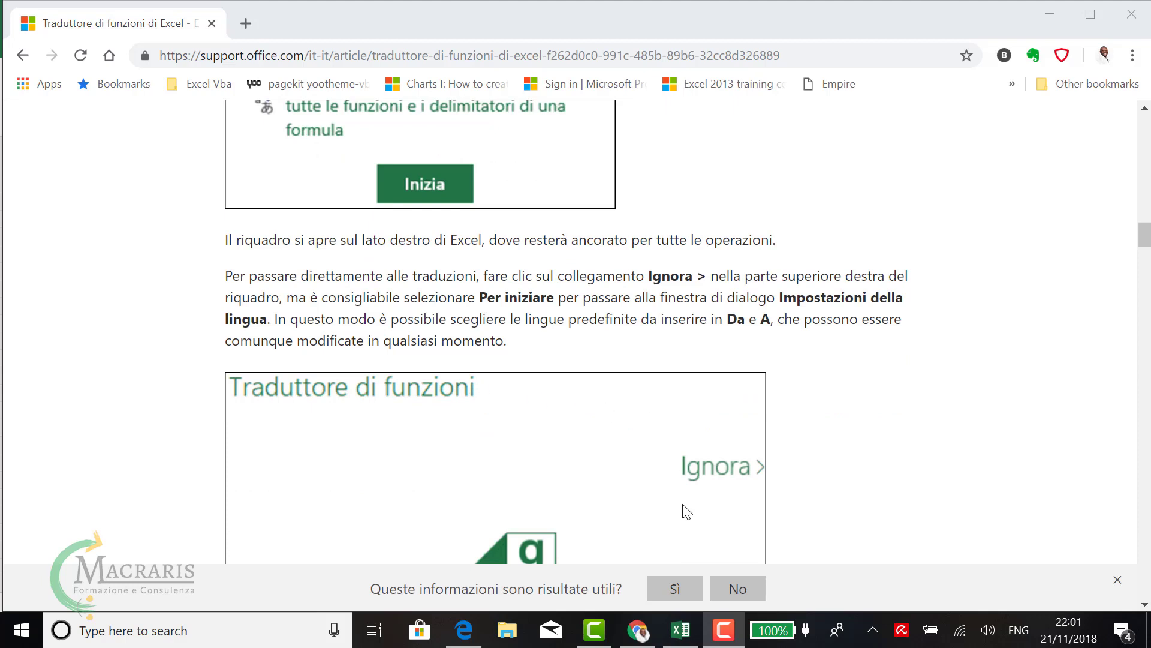
pyautogui.click(681, 631)
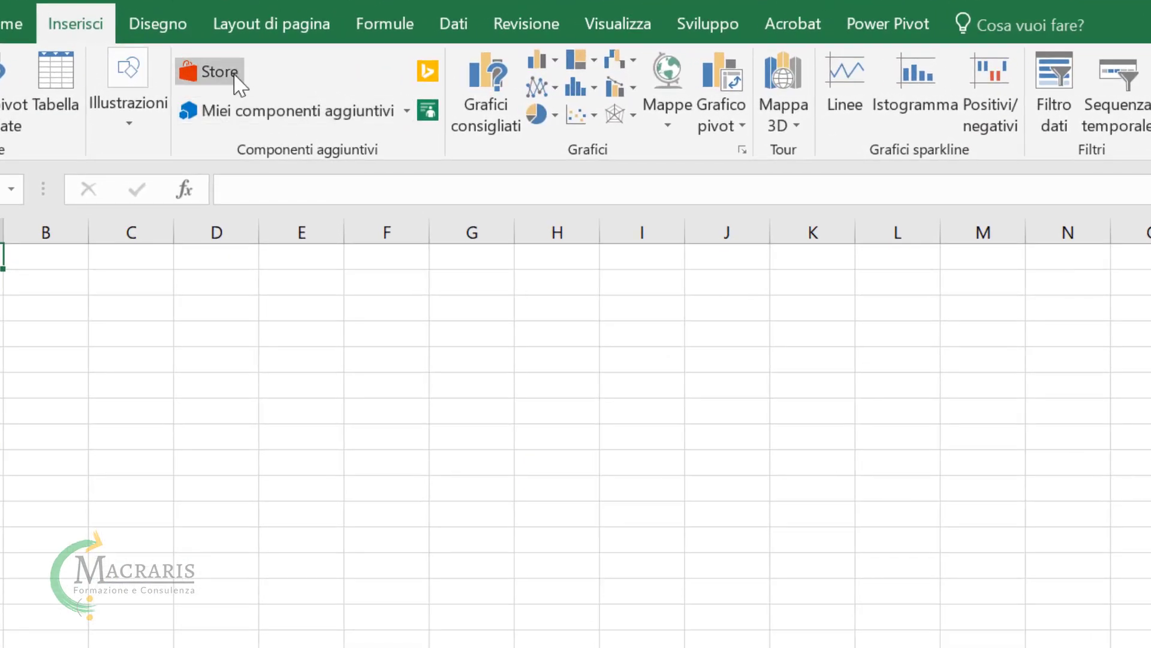
# Step: Search the Office add-ins store for 'functions transl' to list the Functions Translator add-in
pyautogui.click(234, 79)
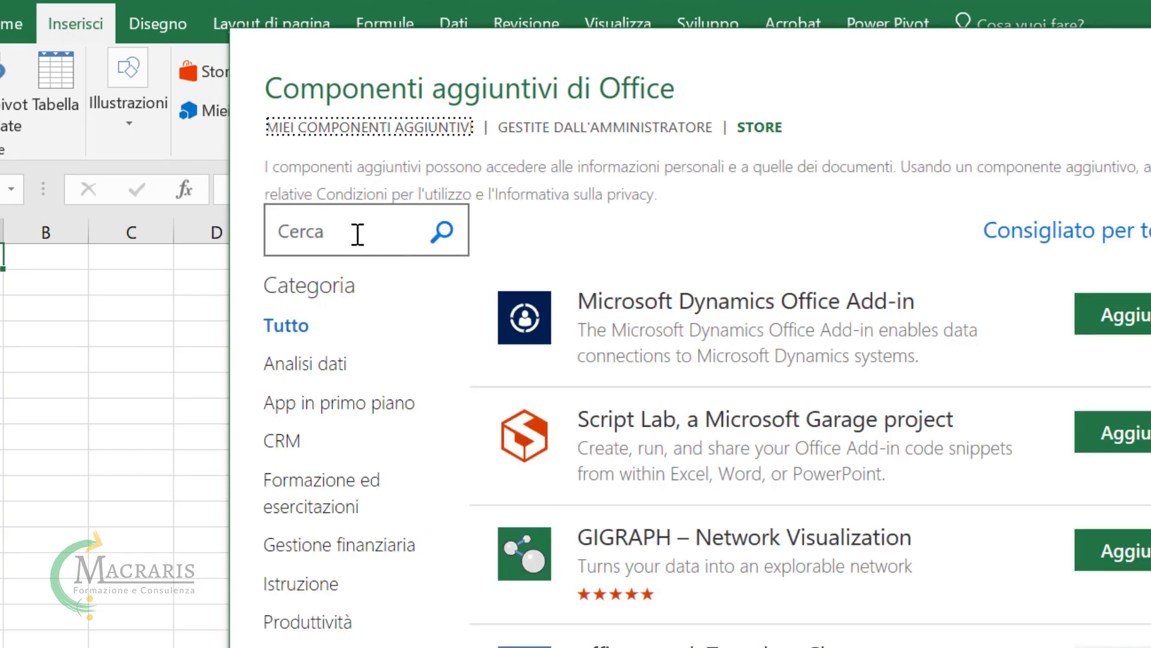
pyautogui.click(358, 235)
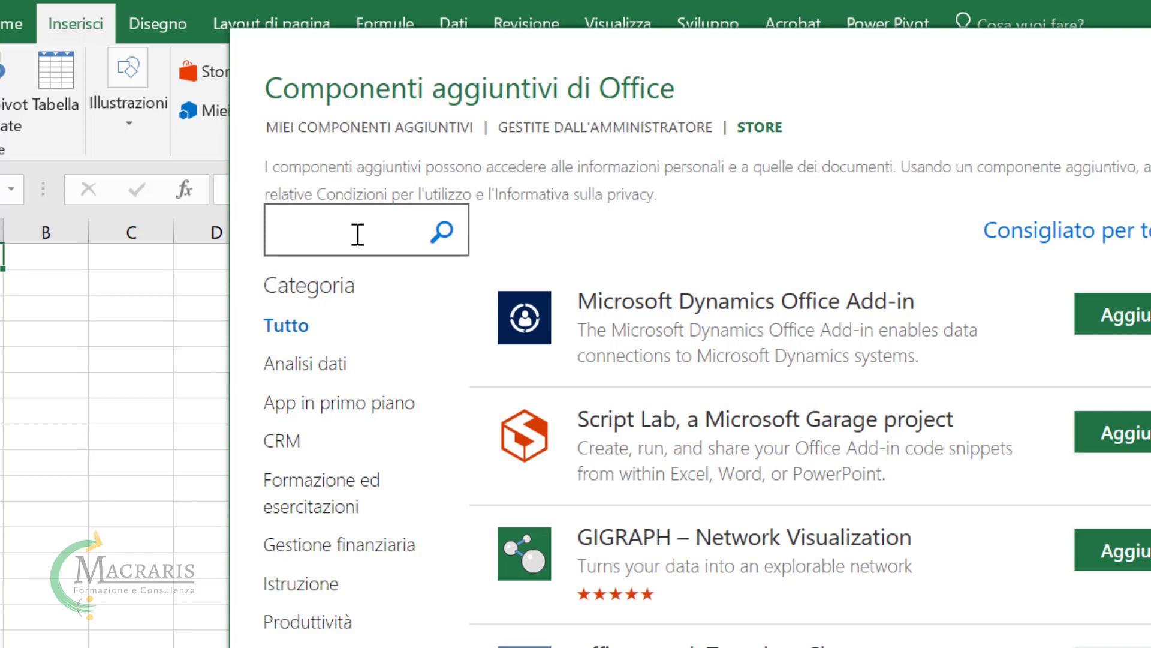
pyautogui.write('func')
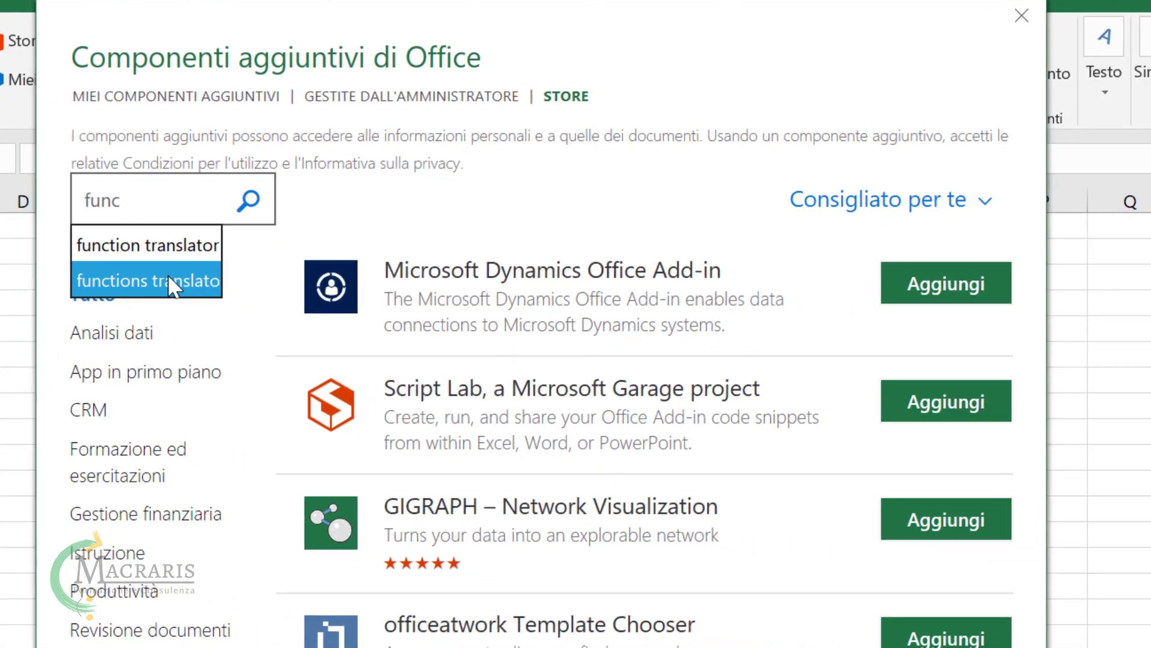
pyautogui.click(331, 312)
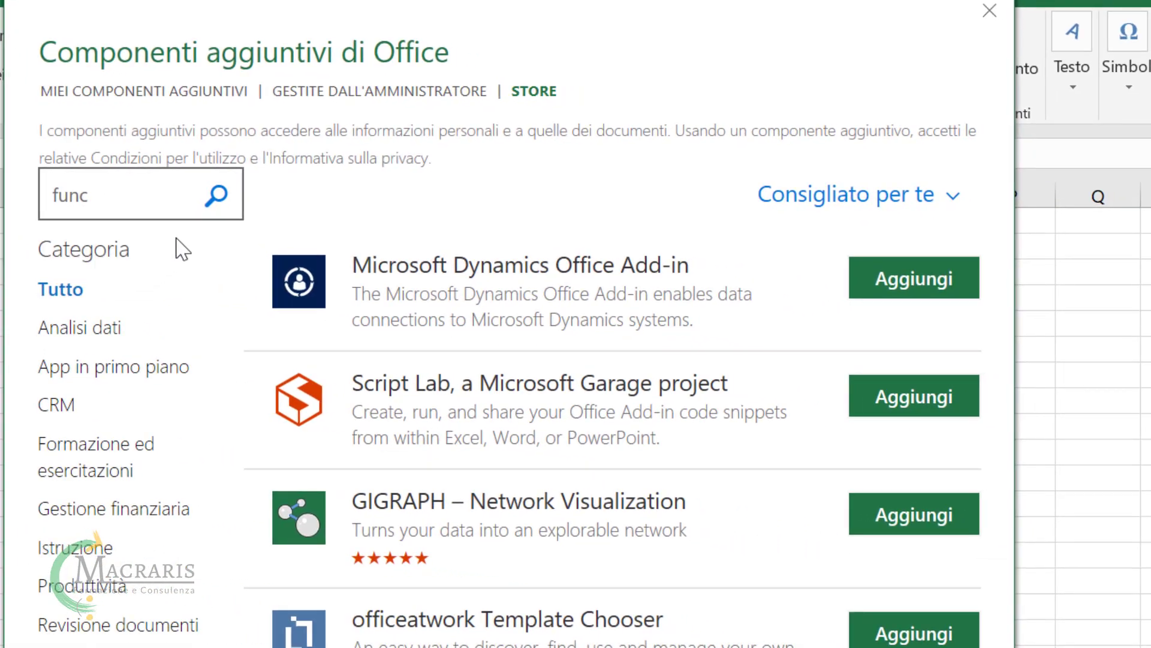
pyautogui.click(219, 198)
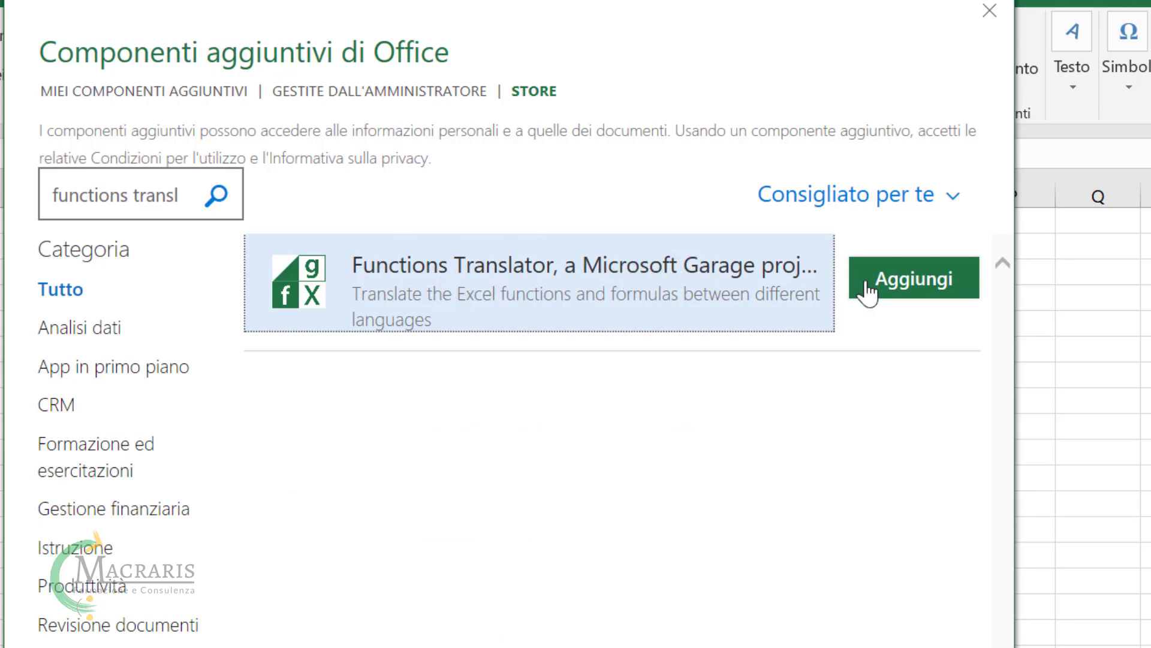
# Step: Add the Functions Translator and open its Riferimento pane showing Finanze functions in English and Italian
pyautogui.click(911, 289)
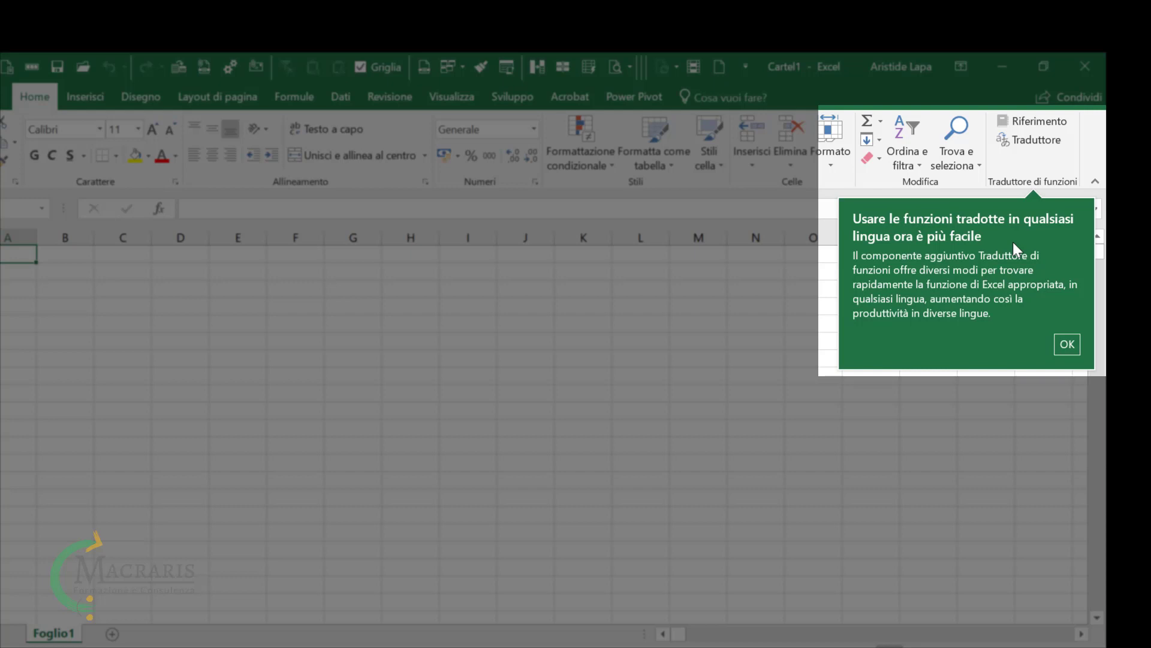
pyautogui.click(1068, 344)
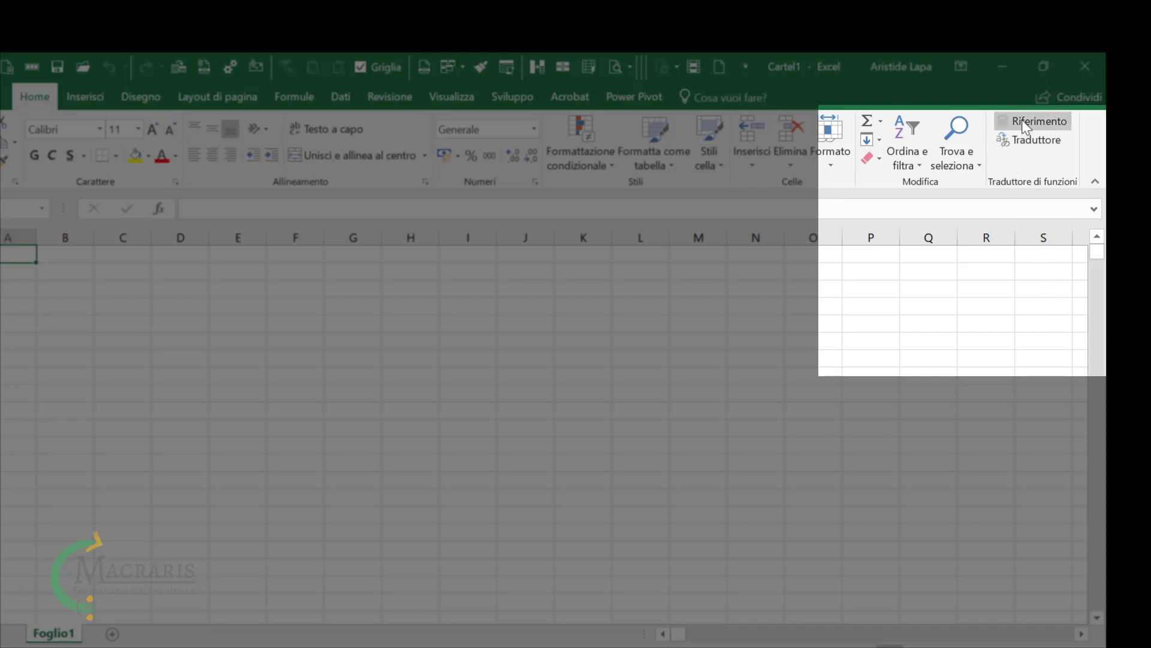
pyautogui.click(1014, 140)
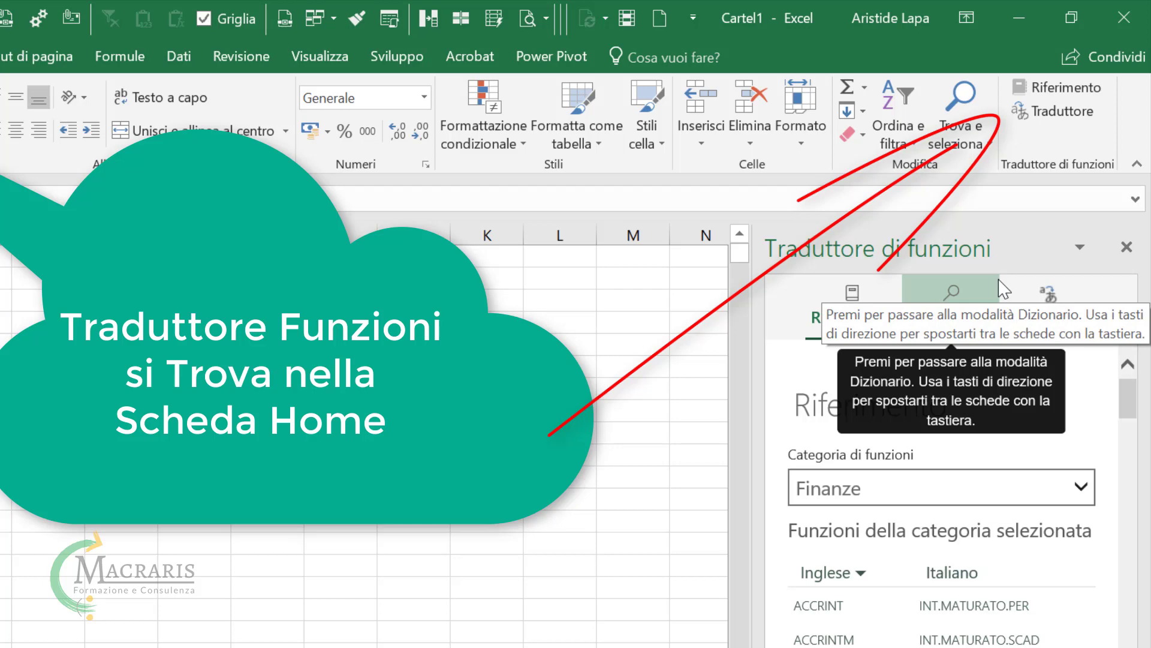
pyautogui.scroll(-1, 876, 545)
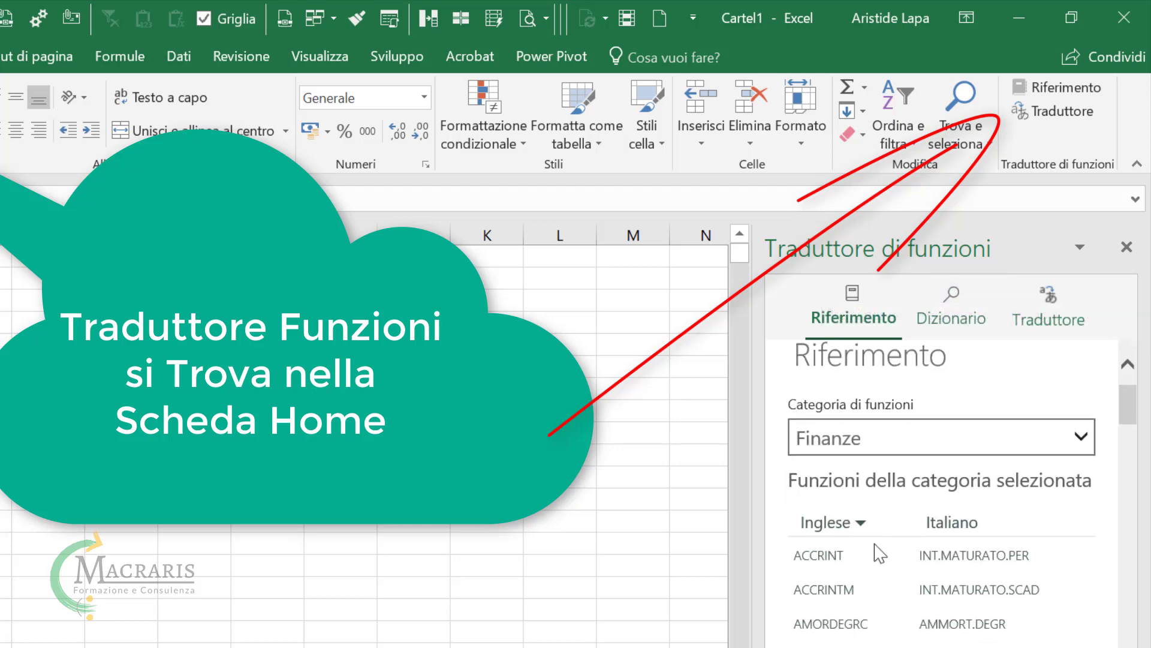
pyautogui.scroll(-1, 879, 553)
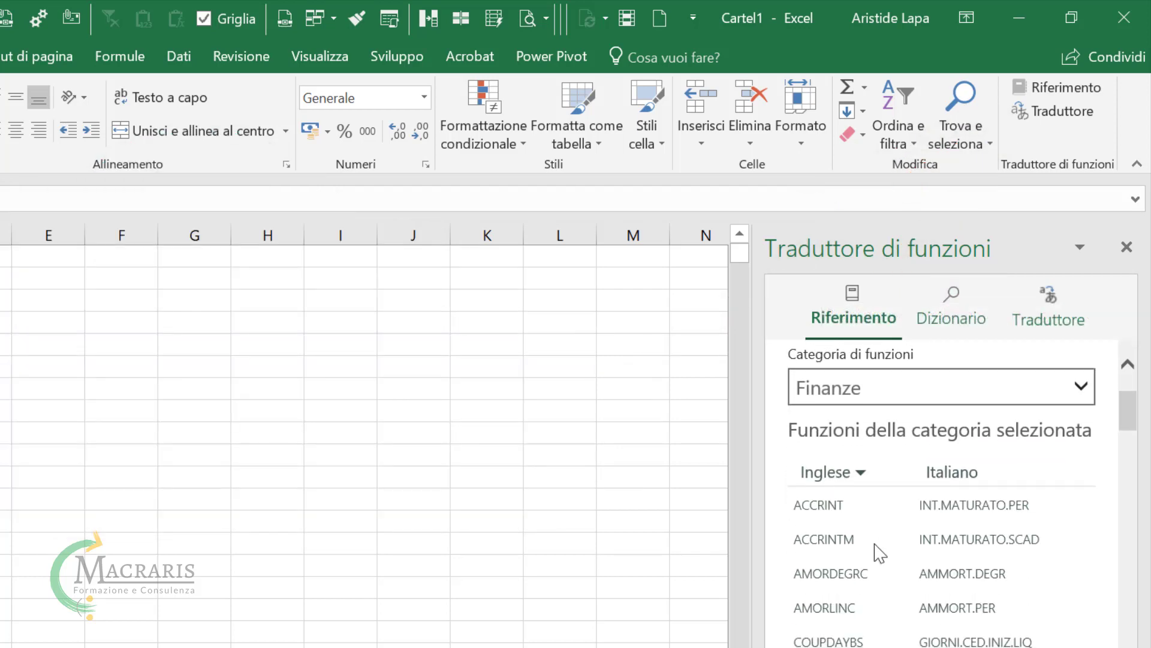
pyautogui.click(1081, 388)
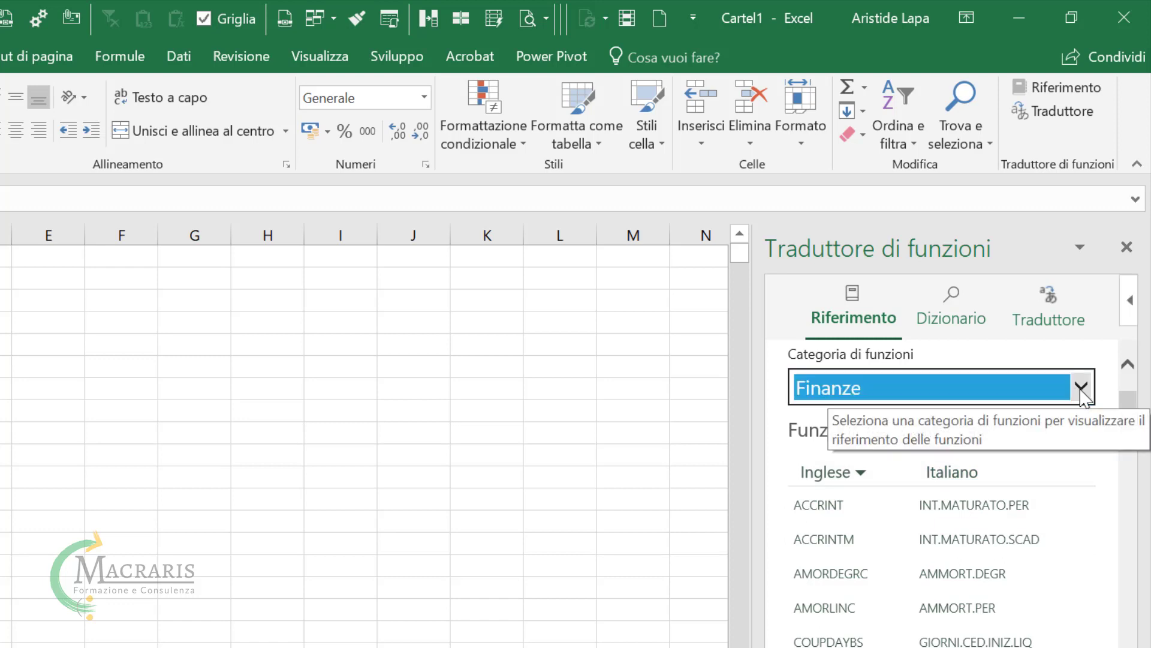
pyautogui.click(1082, 395)
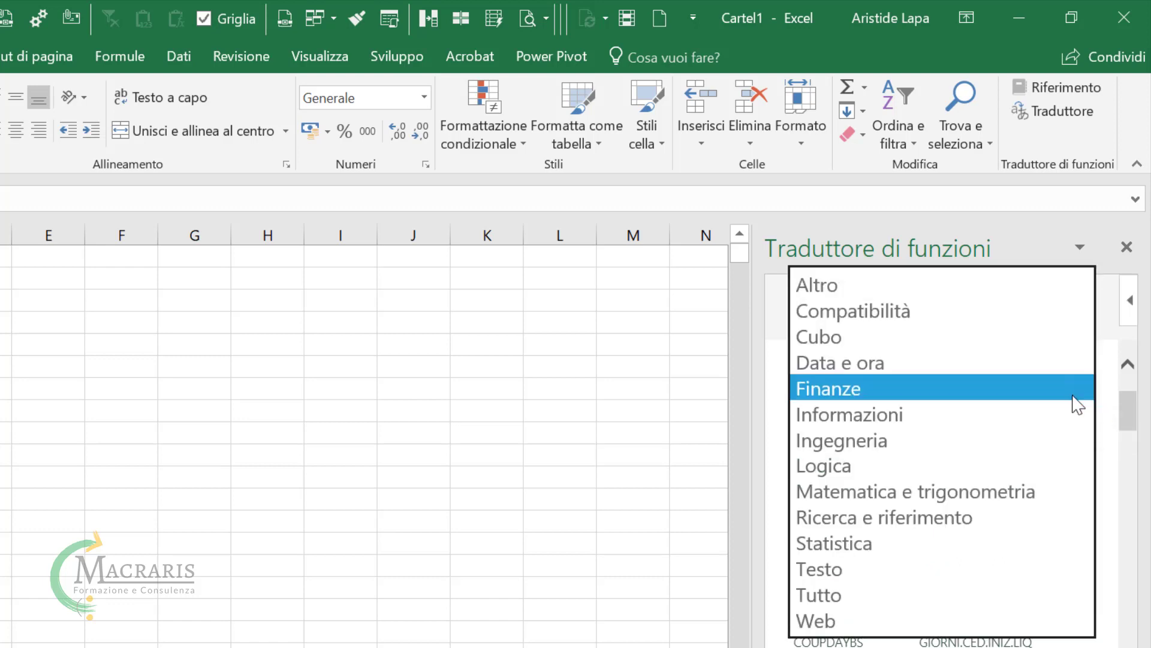
pyautogui.click(896, 468)
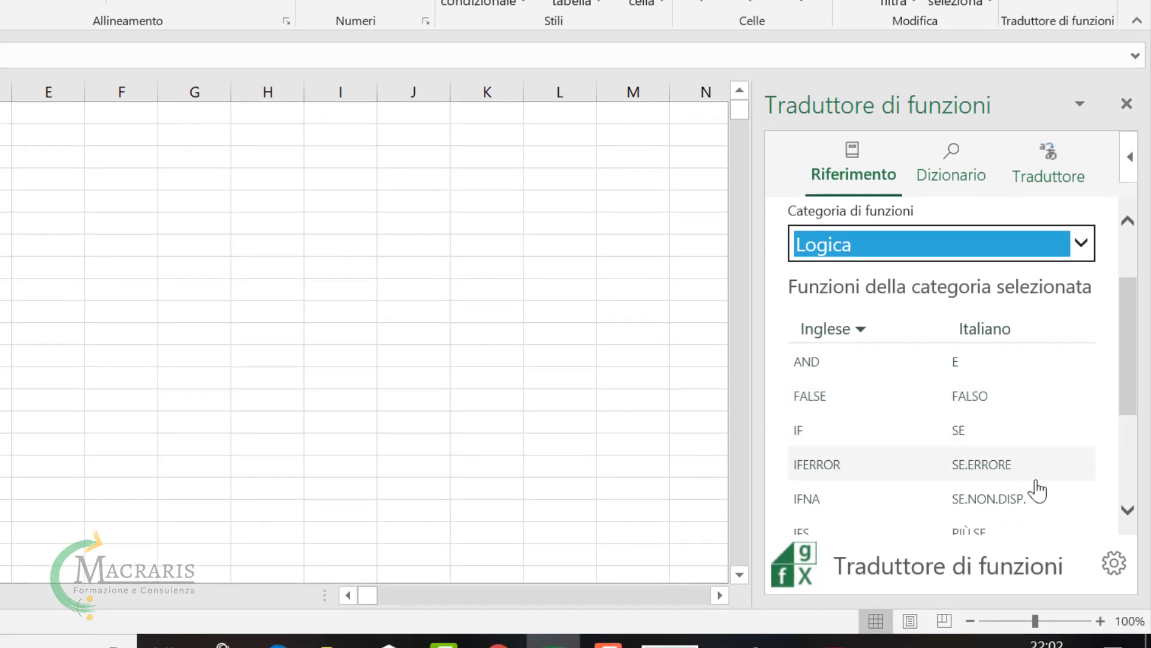
pyautogui.click(1113, 566)
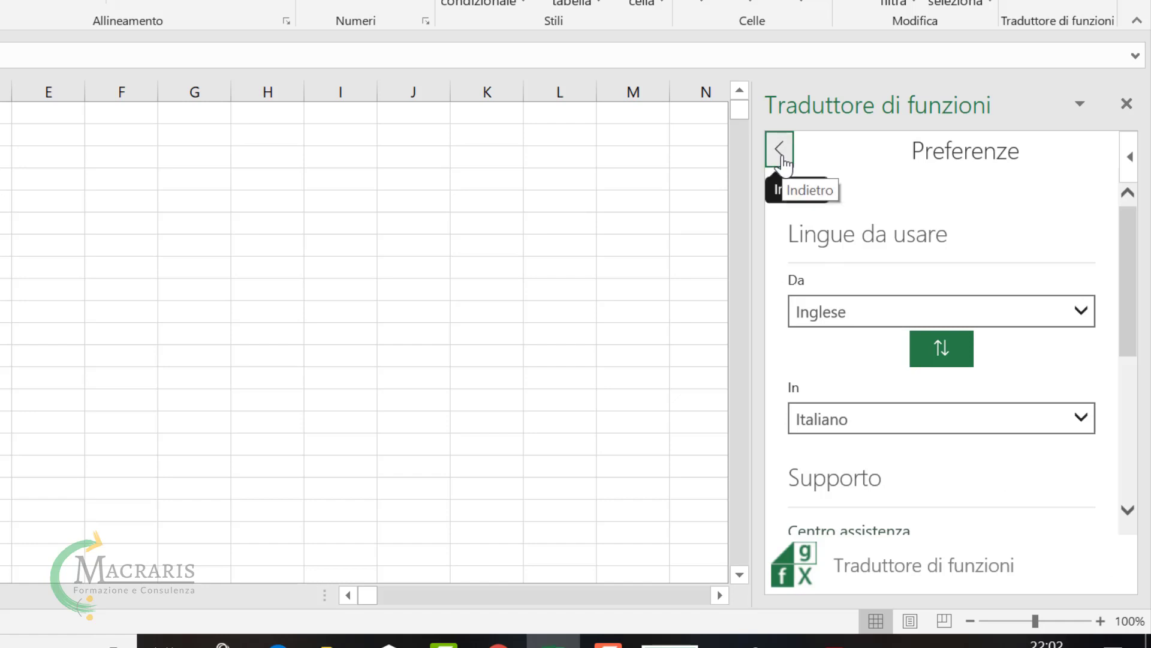
pyautogui.click(780, 150)
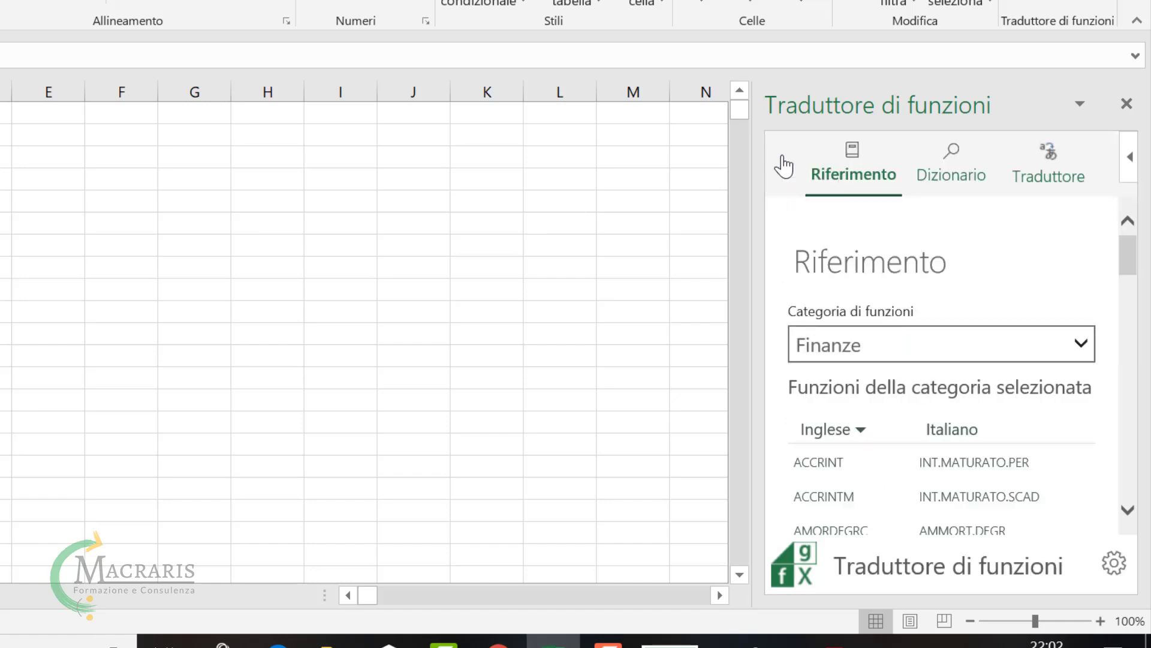
# Step: Look up VLOOKUP in the Dizionario to show its Italian name CERCA.VERT and description
pyautogui.click(961, 189)
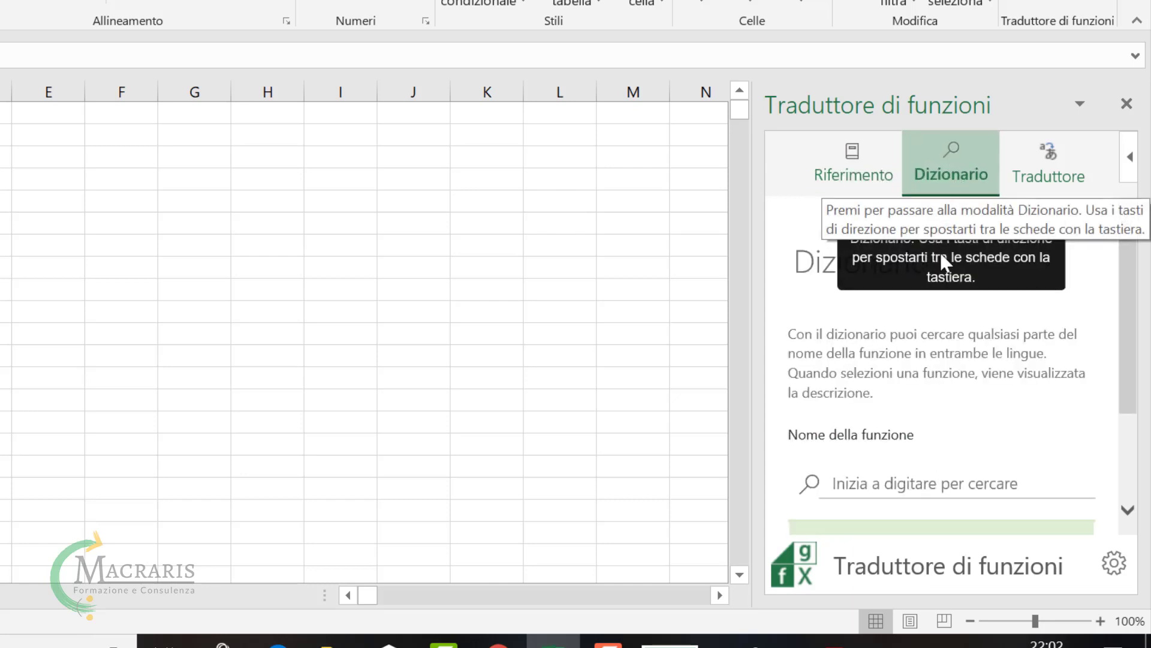
pyautogui.click(903, 477)
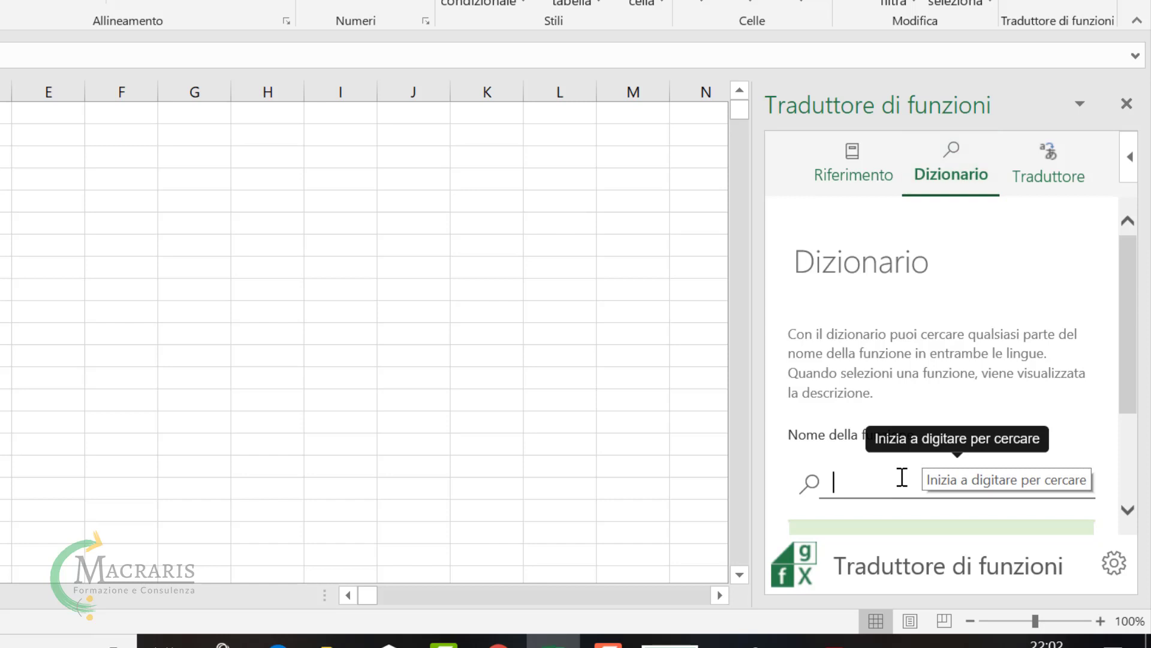
pyautogui.write('vlo')
pyautogui.press('Return')
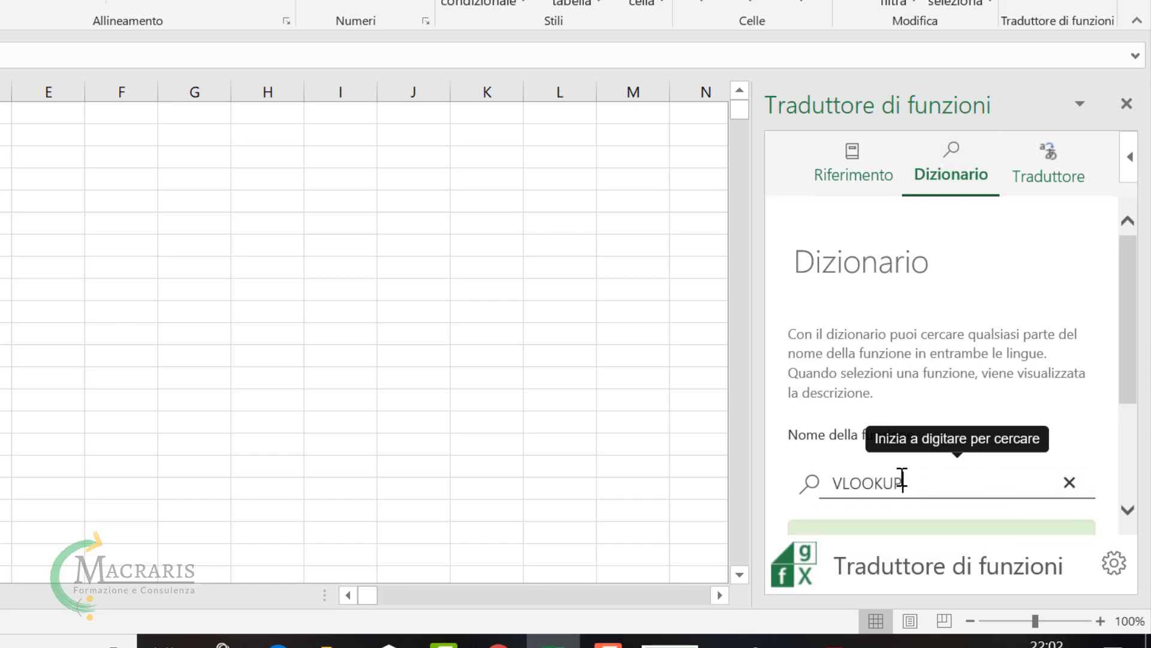
pyautogui.moveTo(1123, 311); pyautogui.dragTo(1129, 396)
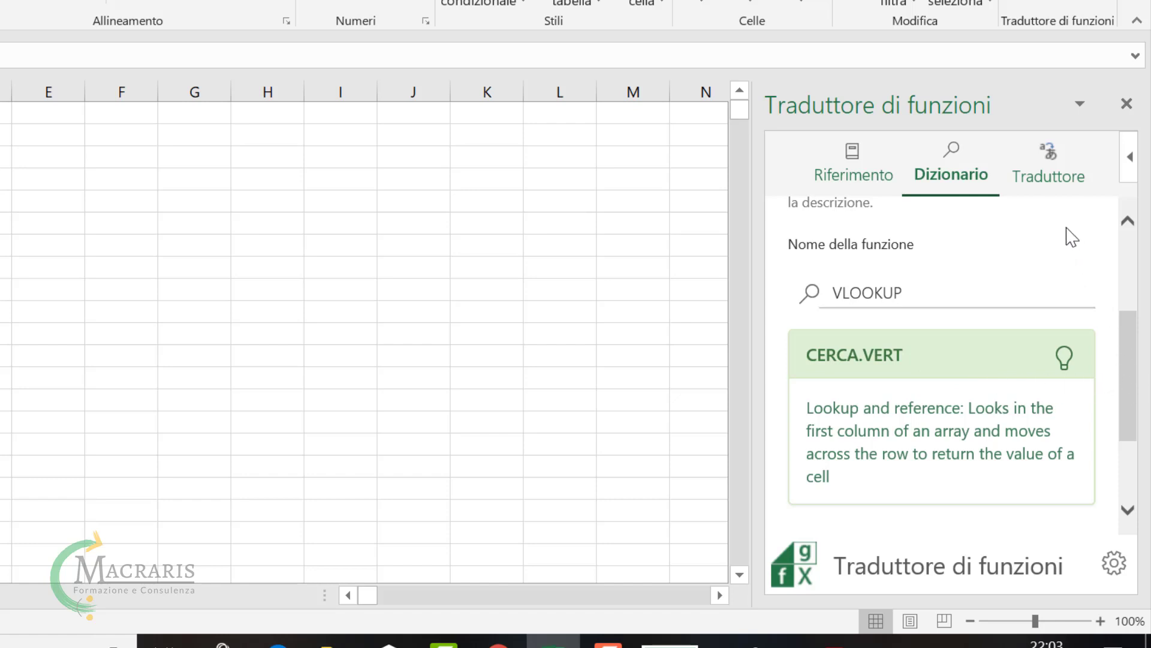
# Step: Translate sum(1,2) in the Traduttore tab from English into the Italian =SOMMA(1;2)
pyautogui.click(1053, 183)
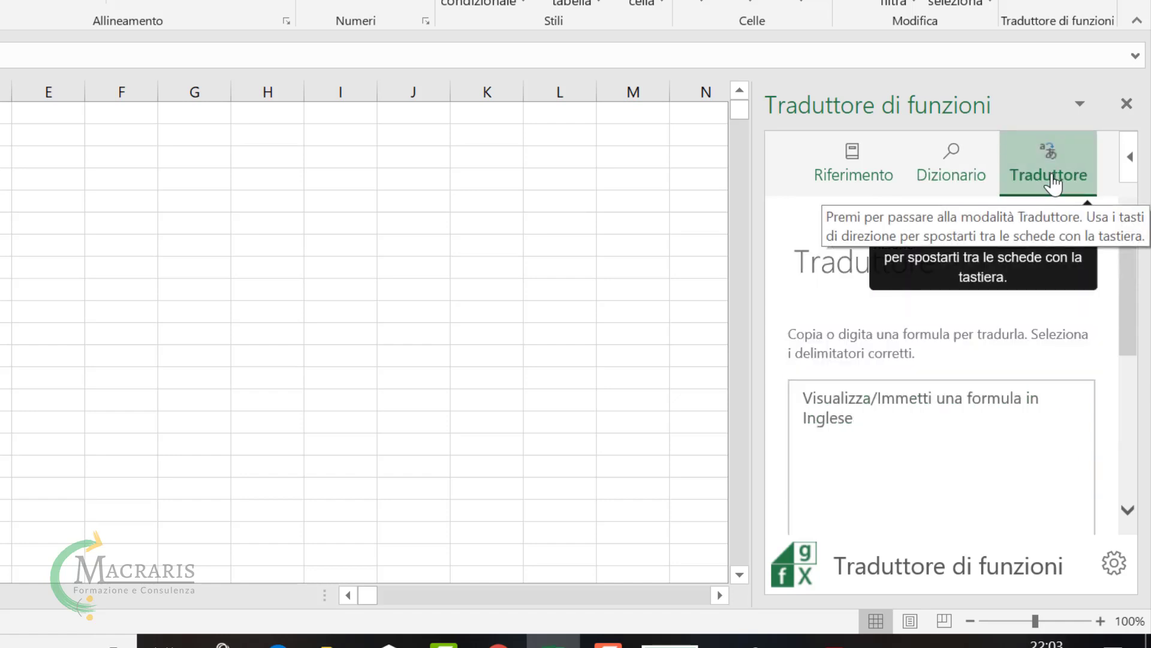
pyautogui.click(895, 415)
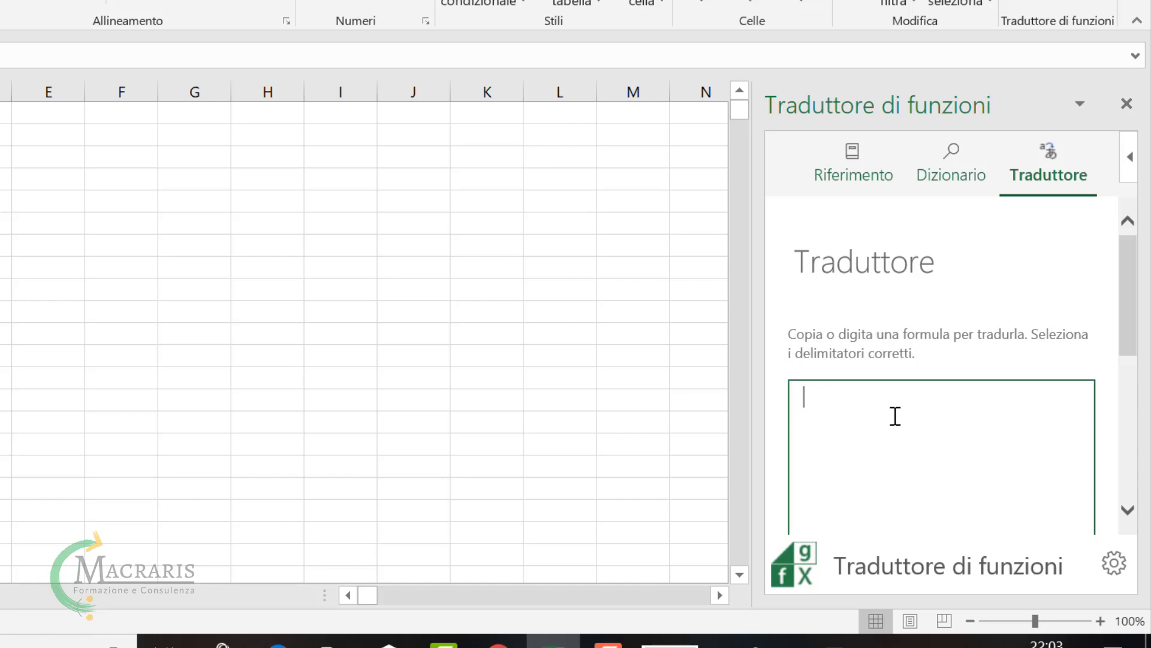
pyautogui.write('sum')
pyautogui.write('(')
pyautogui.write('1,')
pyautogui.write('2)')
pyautogui.moveTo(1123, 304); pyautogui.dragTo(1138, 403)
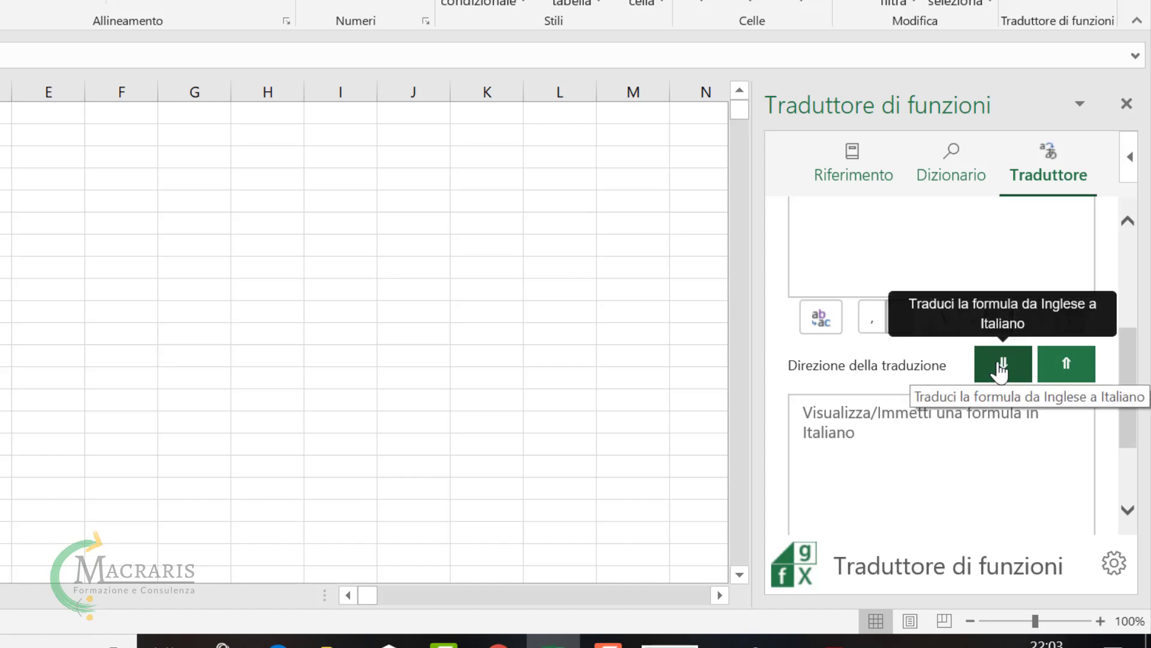
pyautogui.click(1000, 362)
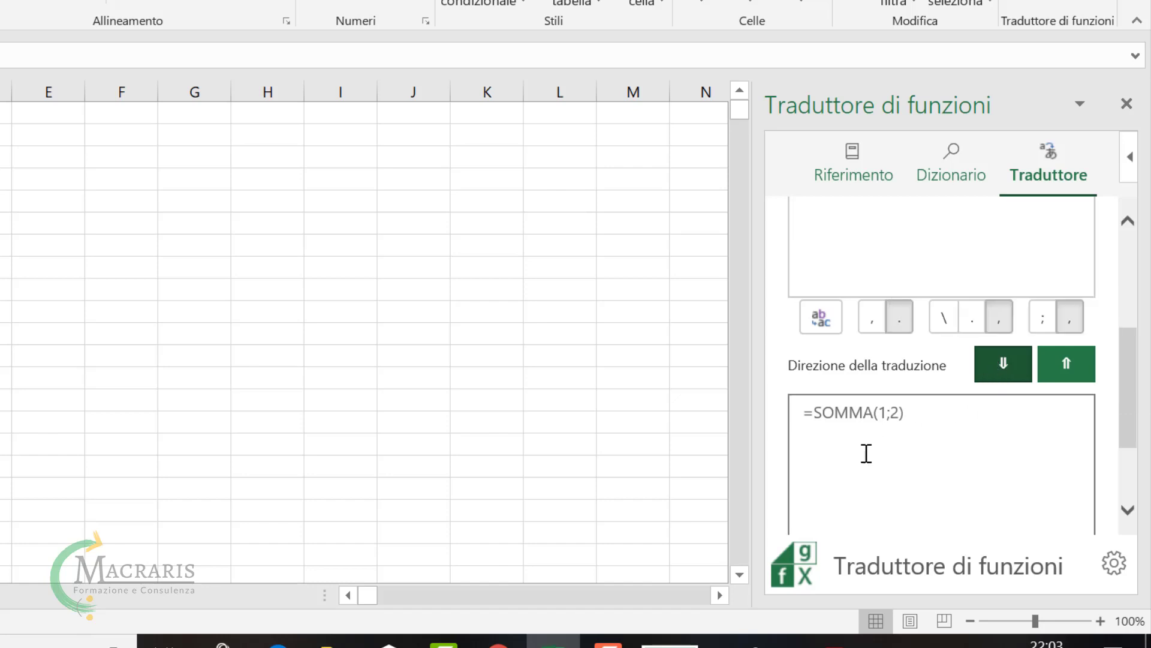
pyautogui.scroll(1, 894, 437)
pyautogui.scroll(3, 909, 314)
pyautogui.scroll(-5, 910, 316)
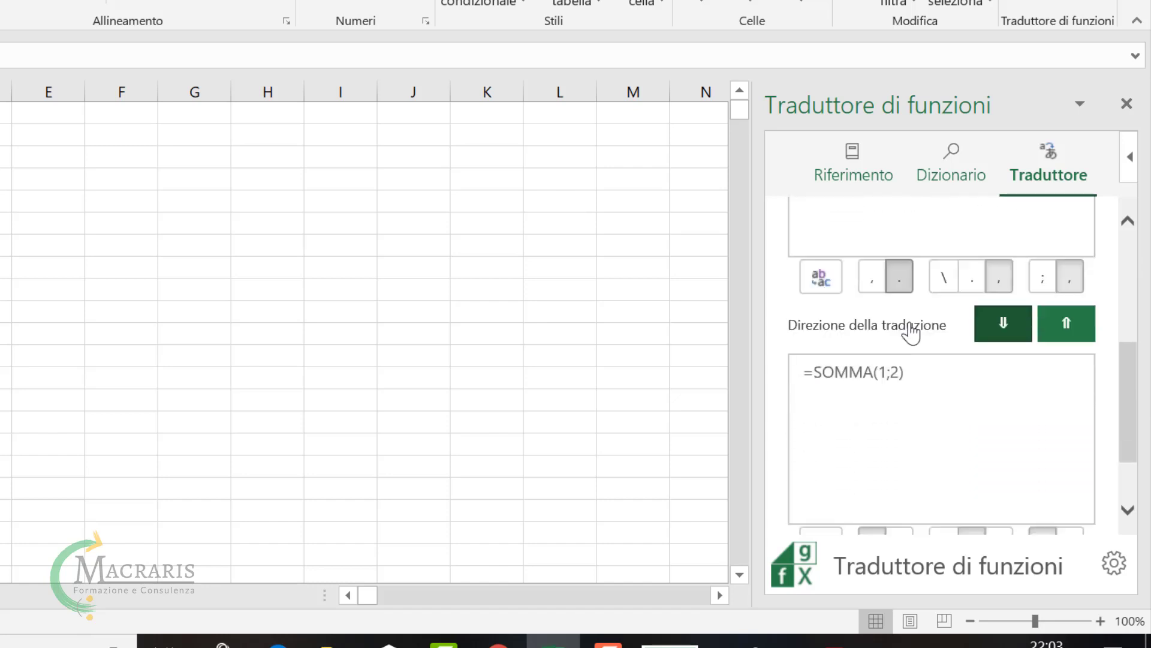
pyautogui.scroll(-1, 909, 331)
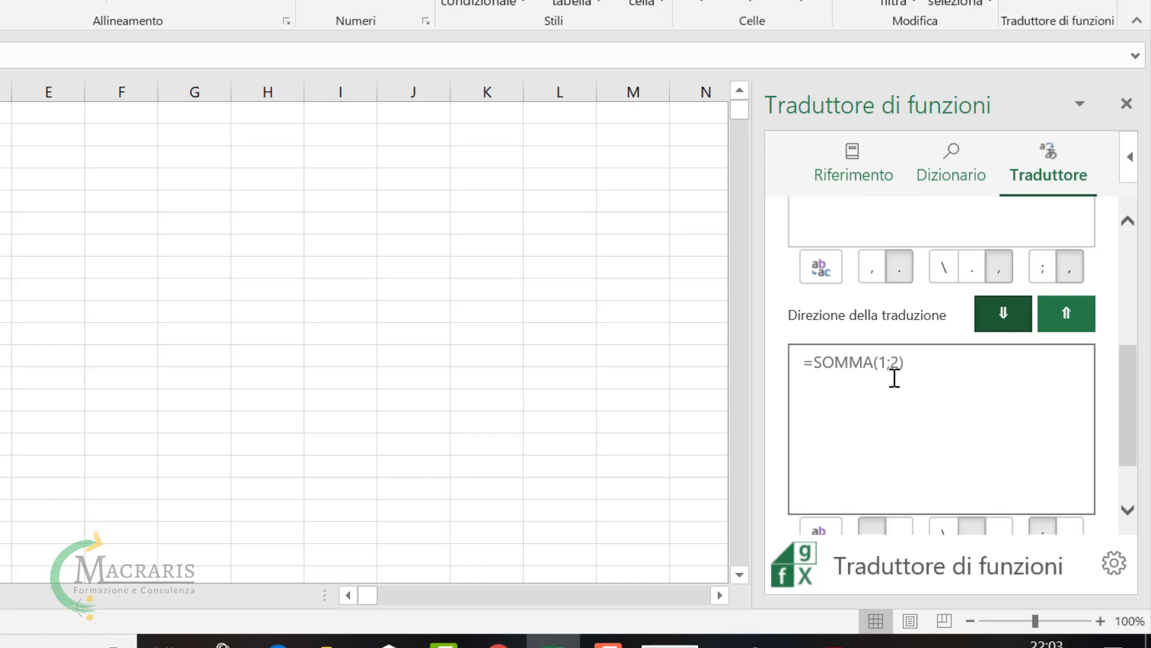